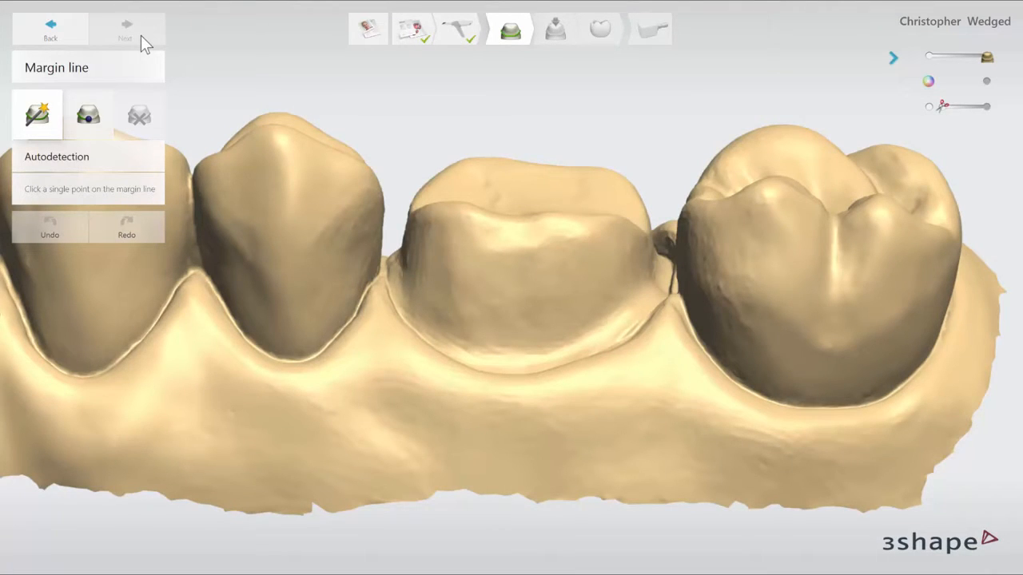
Trace the closed margin line around the prepared molar point by point with the Click & go method
click(90, 117)
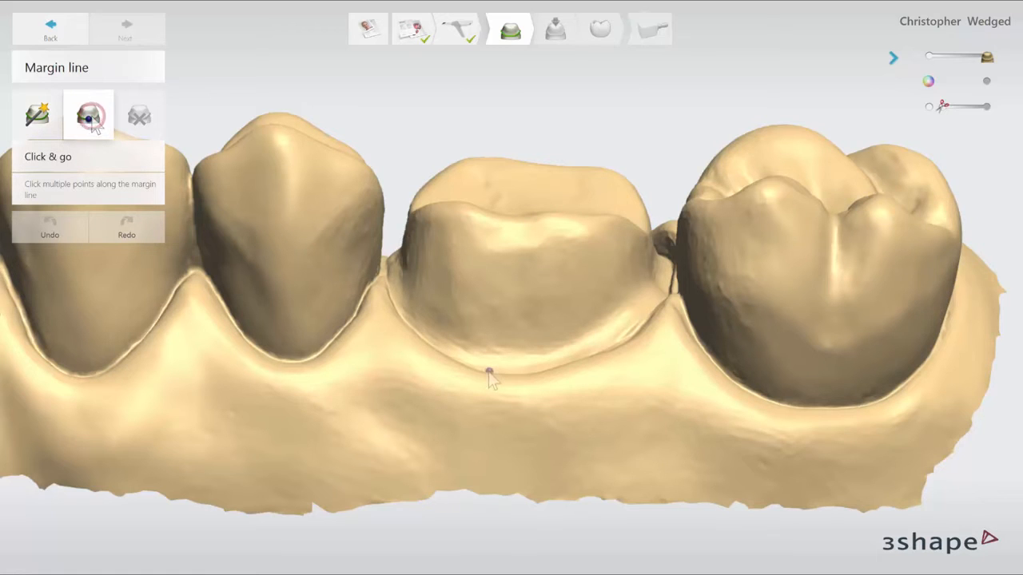
click(488, 384)
right_drag(488, 385, 487, 412)
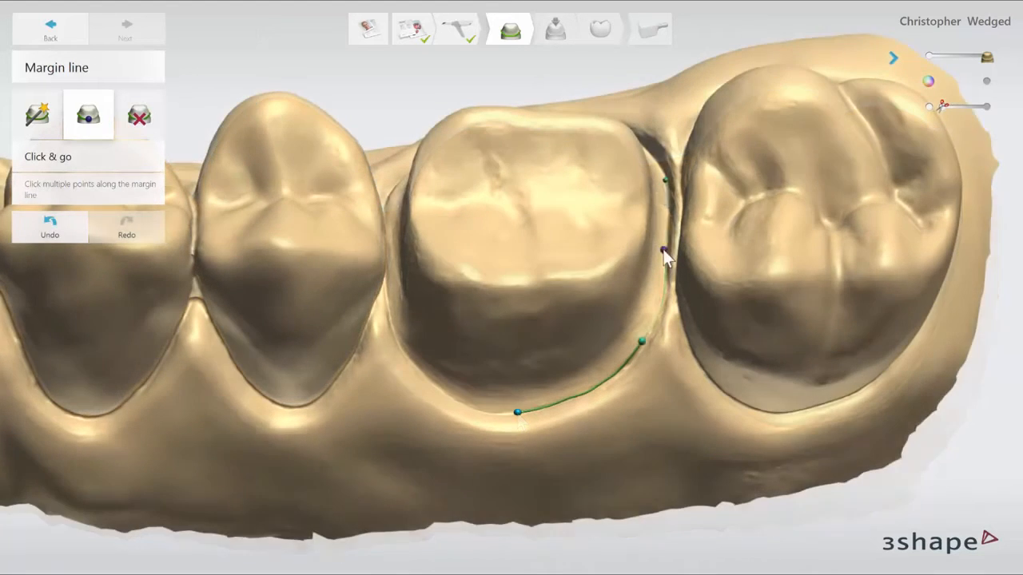
click(663, 252)
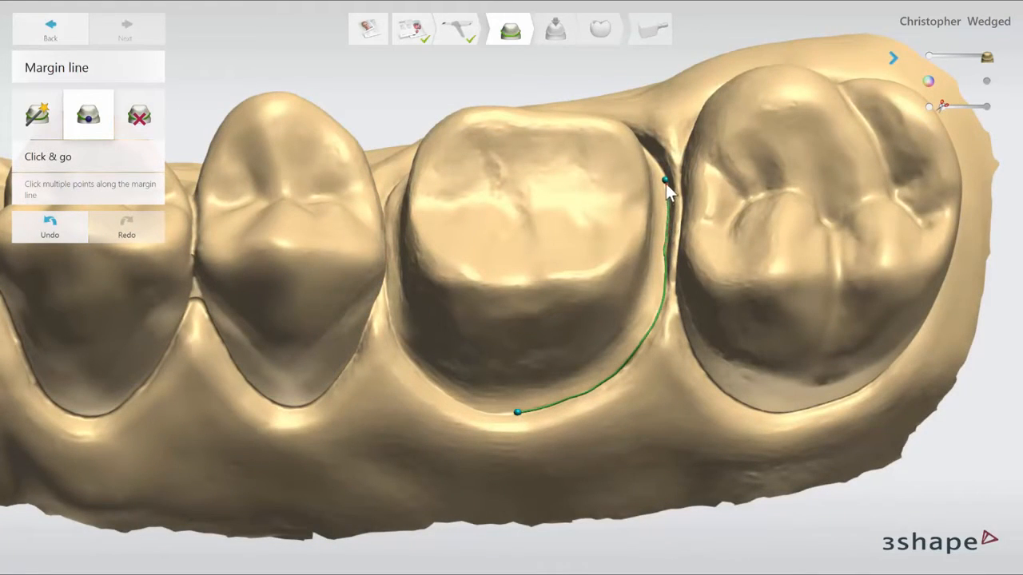
right_drag(660, 169, 666, 231)
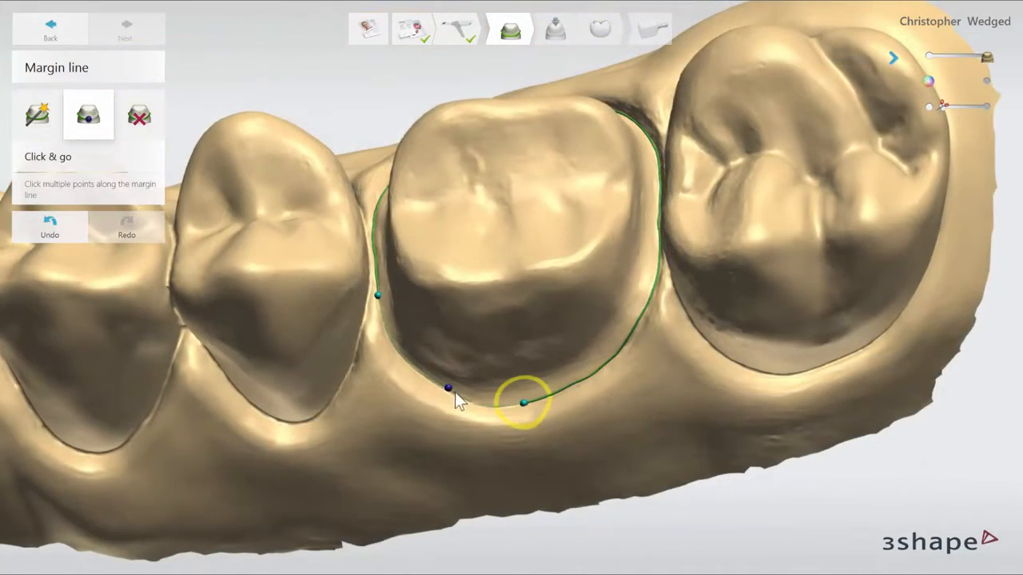
click(522, 404)
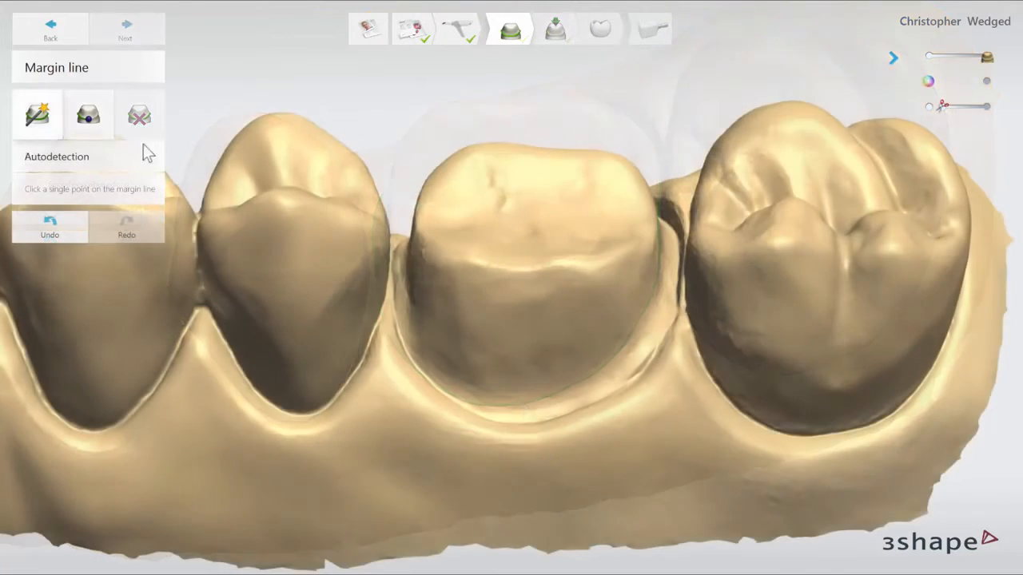
Autodetect the prepared molar's margin line from a single point on its outer gingival edge
click(60, 136)
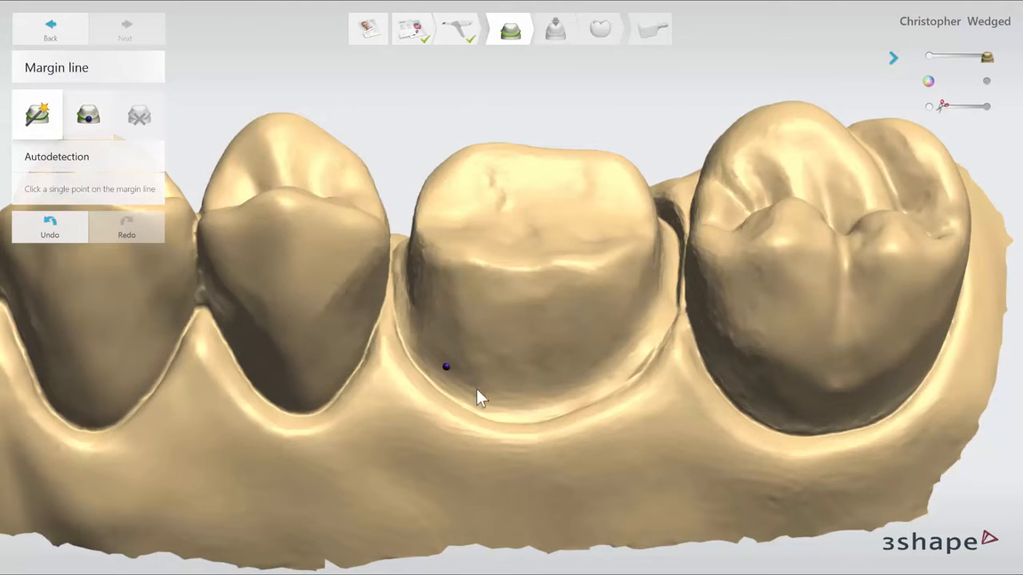
right_drag(505, 412, 528, 442)
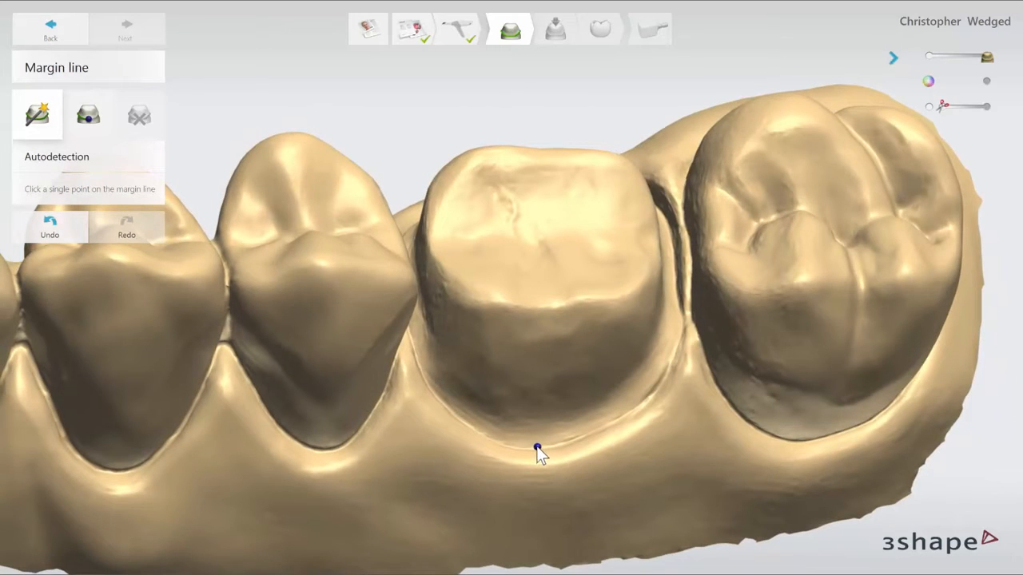
click(536, 445)
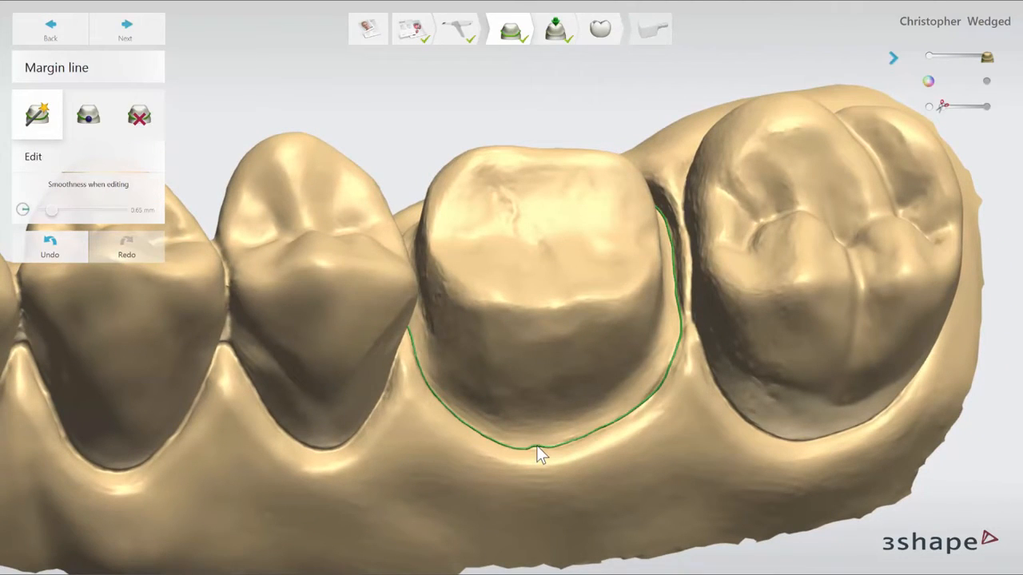
Straighten the small bump in the margin line at the outer edge, and proceed to the insertion direction
scroll(536, 445, up, 6)
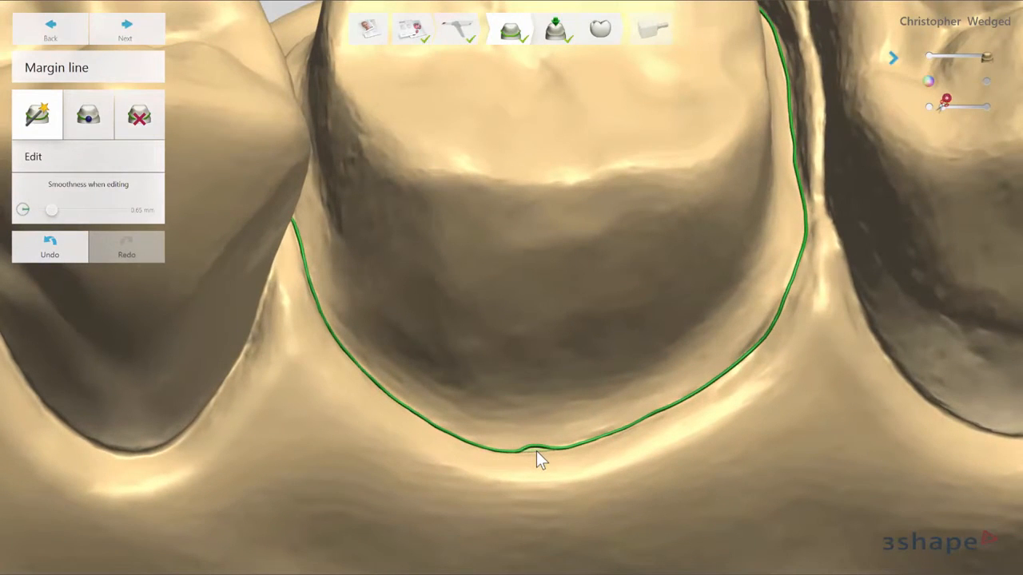
drag(536, 449, 545, 449)
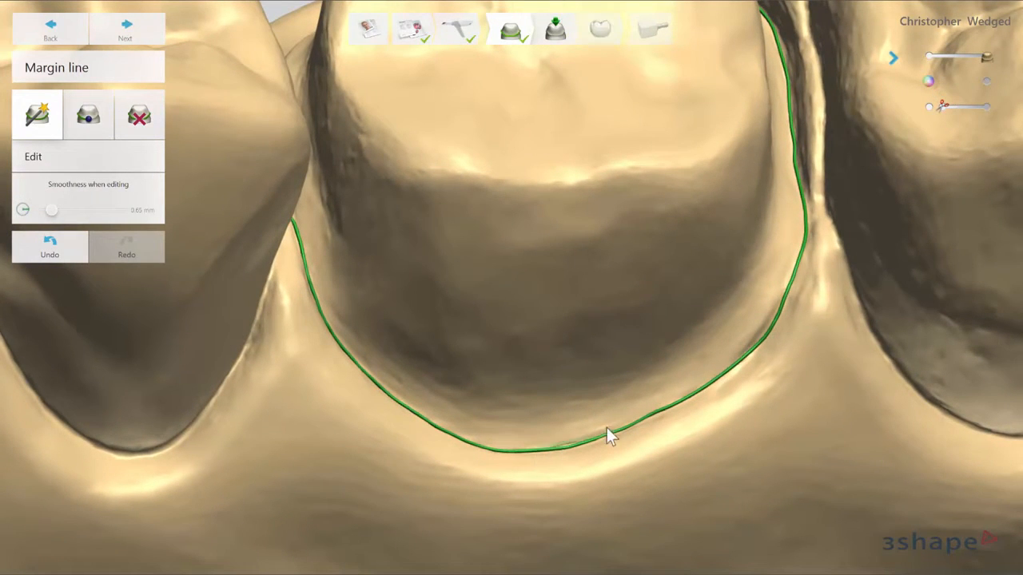
right_drag(660, 406, 620, 372)
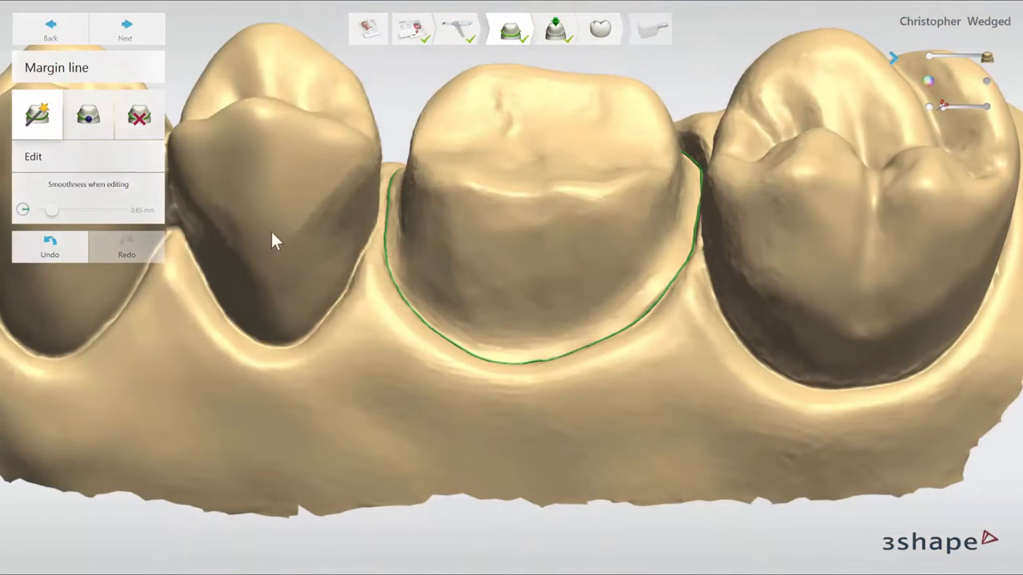
click(142, 126)
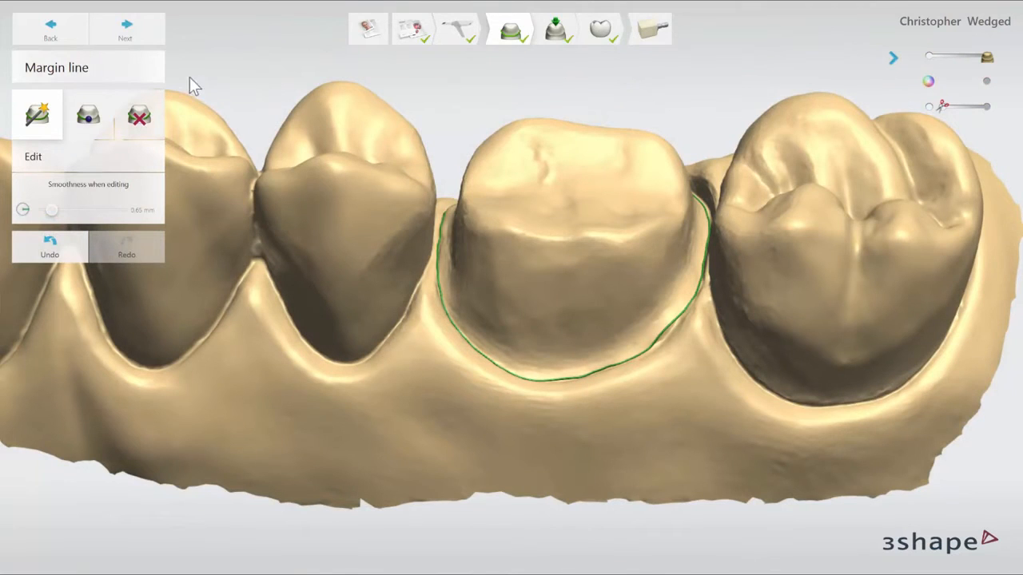
click(146, 36)
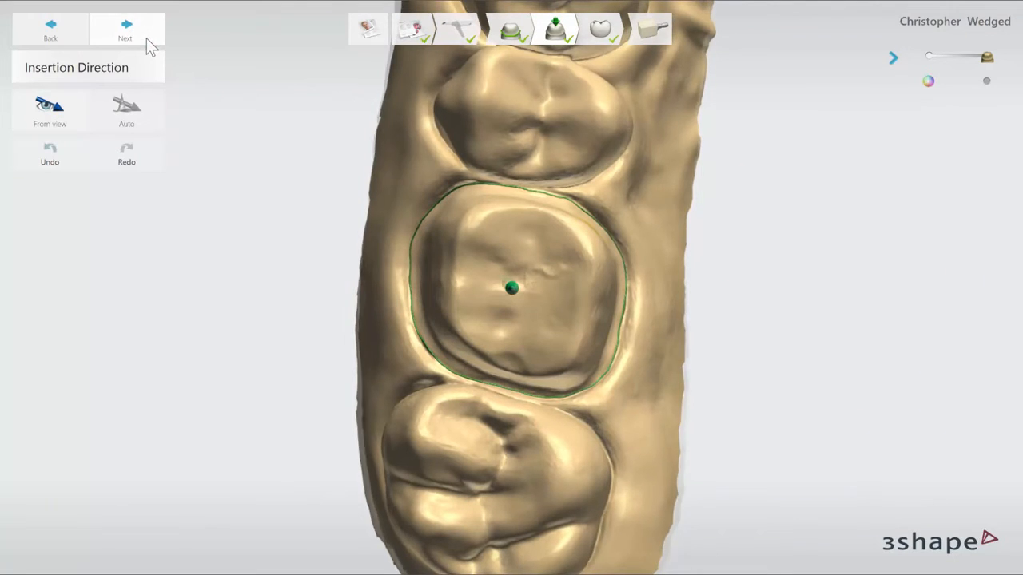
Tilt the insertion direction manually, set it from the current view, and fine-tune it
drag(523, 271, 488, 268)
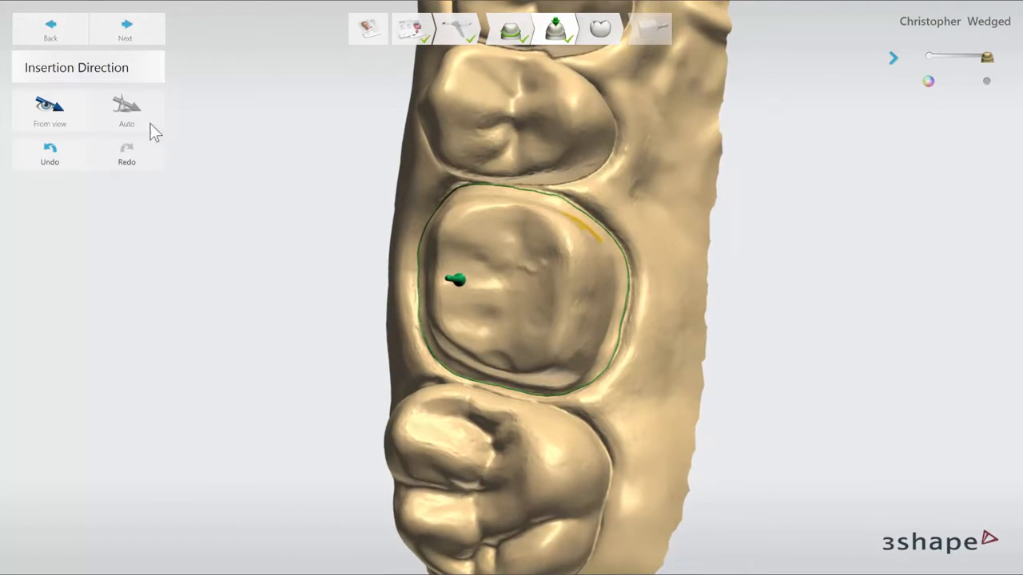
click(80, 107)
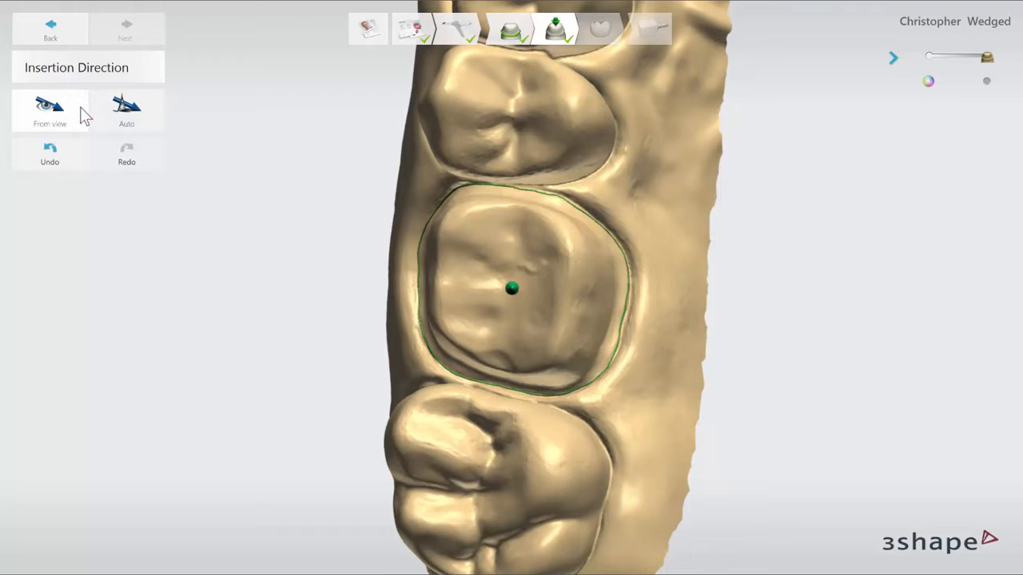
drag(238, 199, 227, 174)
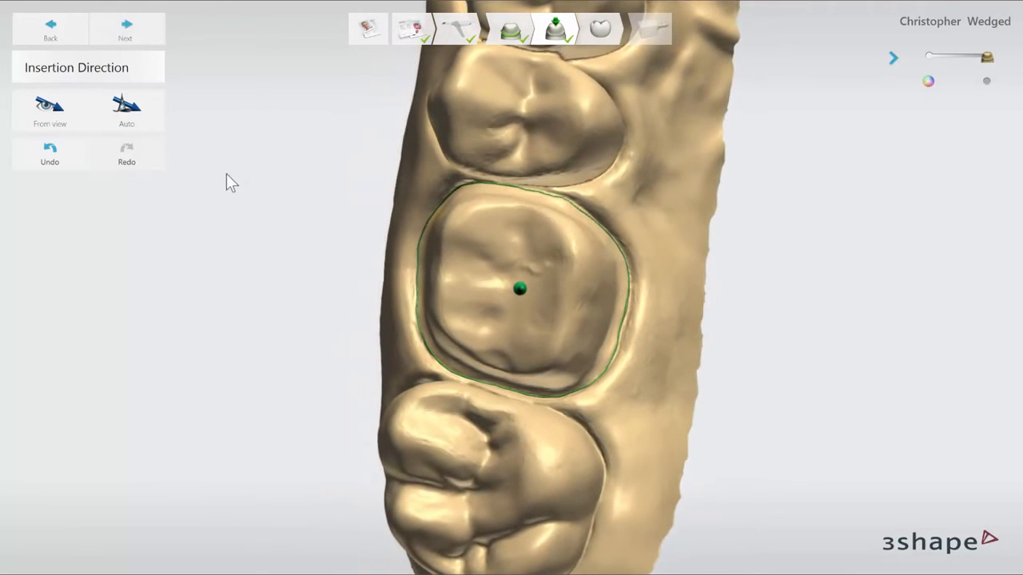
Set the insertion direction to the automatic one and continue to the anatomy design
click(151, 121)
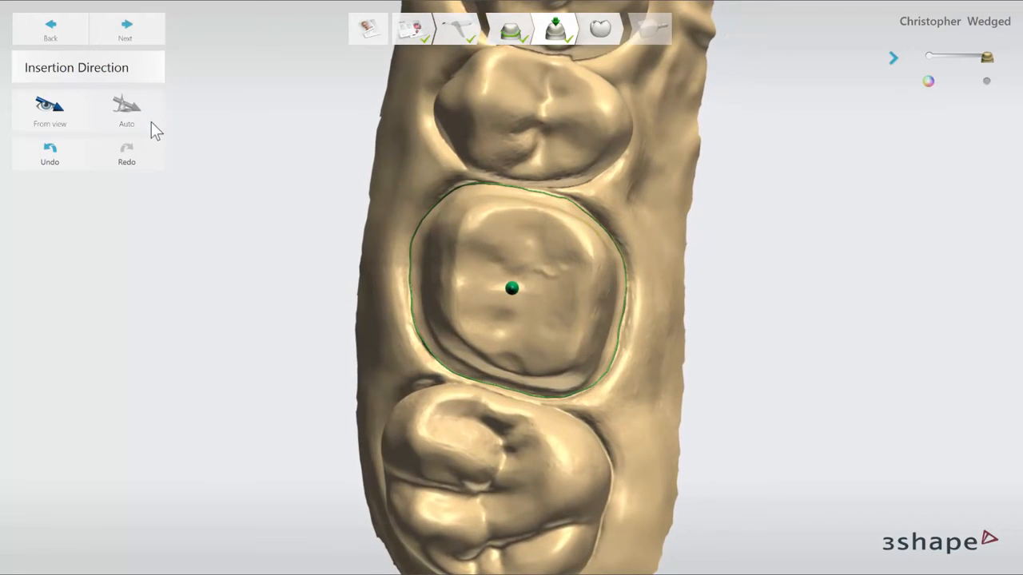
click(153, 39)
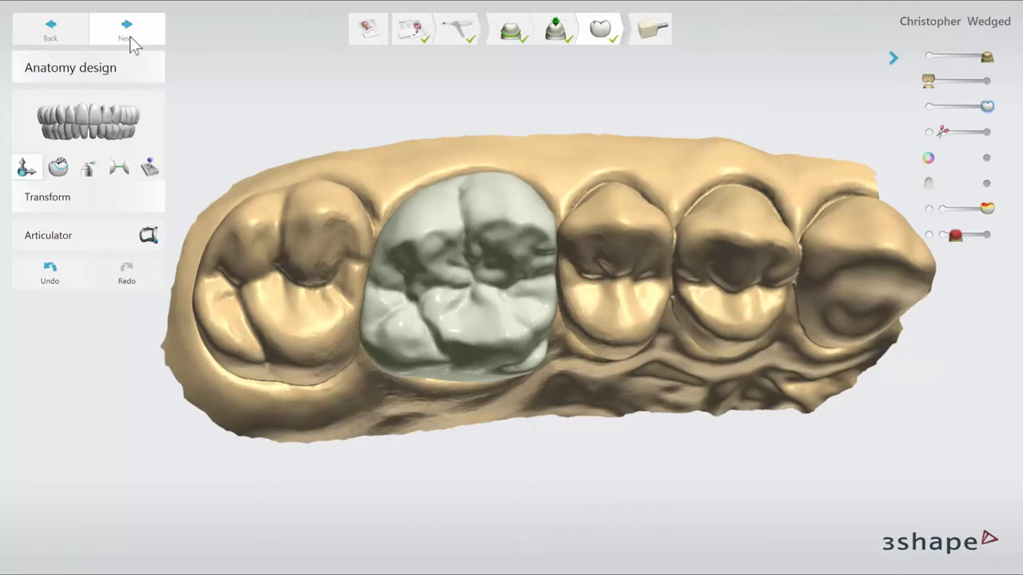
click(128, 31)
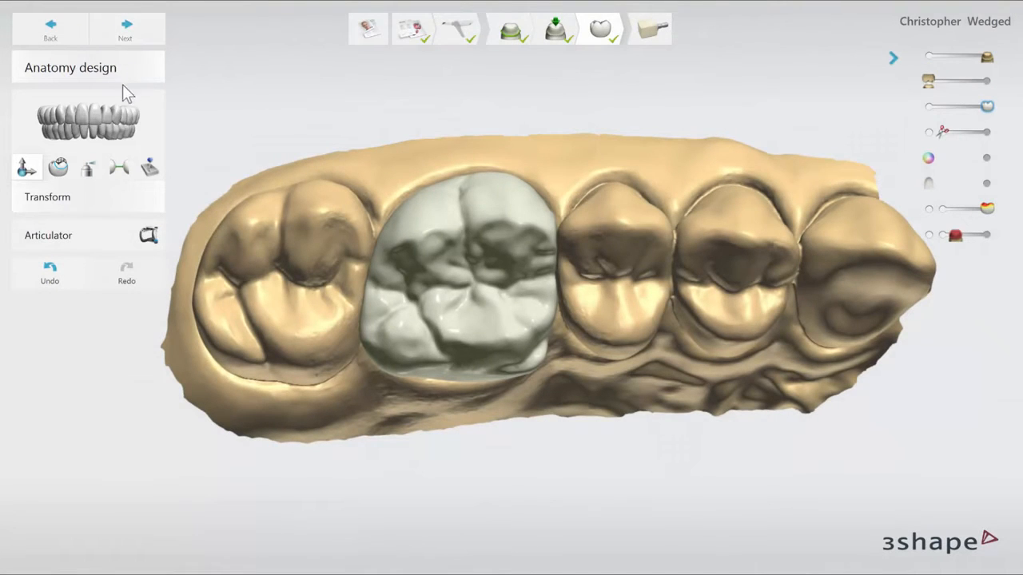
Choose the Allure DS1 RealView shape from the smile library, and slightly rotate and resize the crown with Transform
click(117, 118)
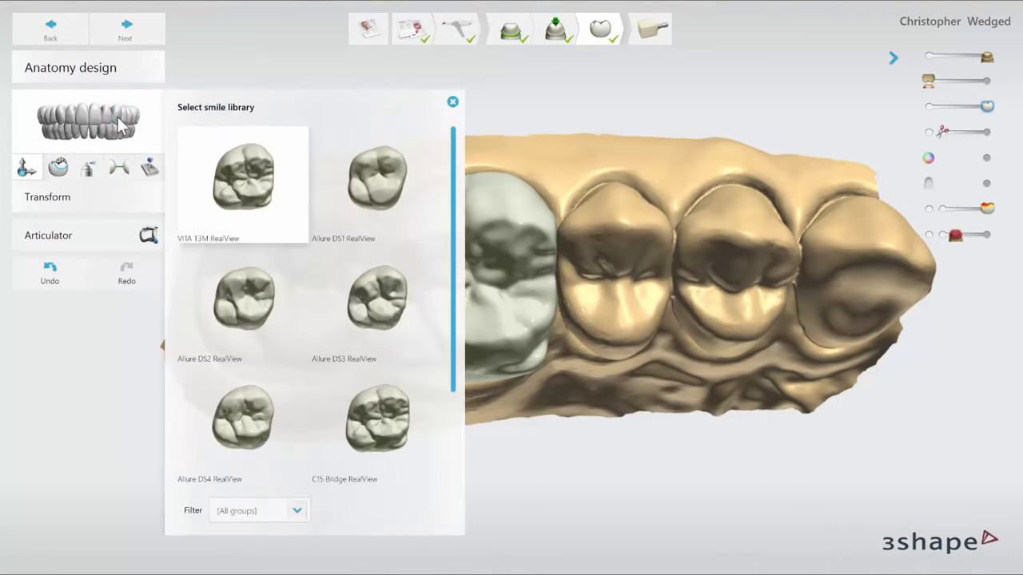
click(381, 191)
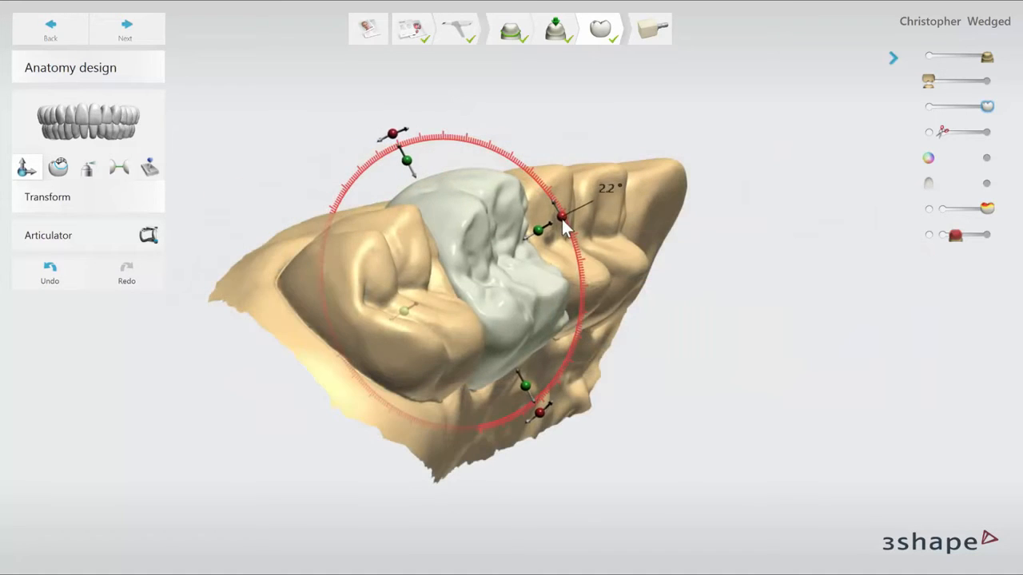
drag(563, 229, 562, 224)
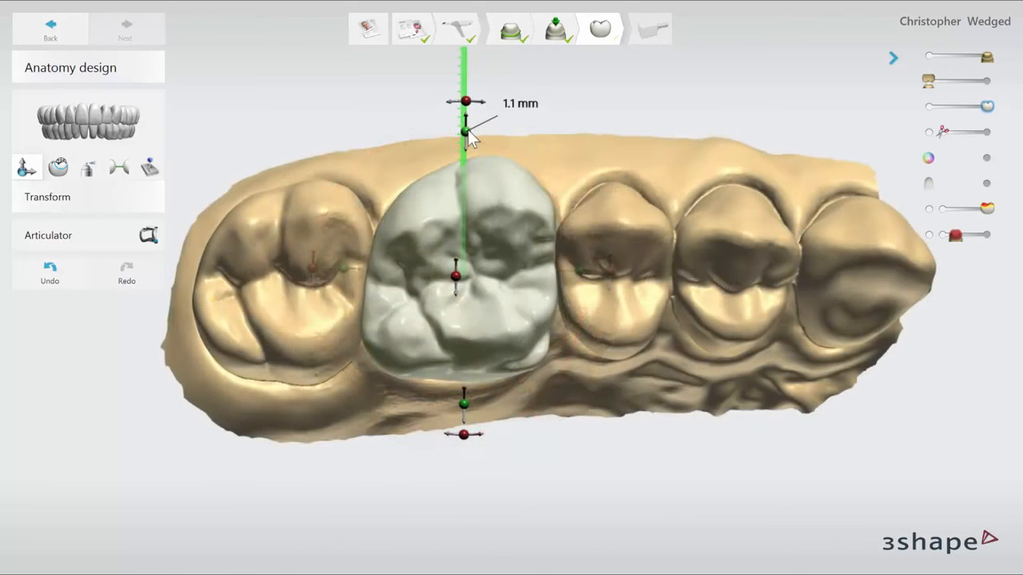
drag(467, 130, 465, 143)
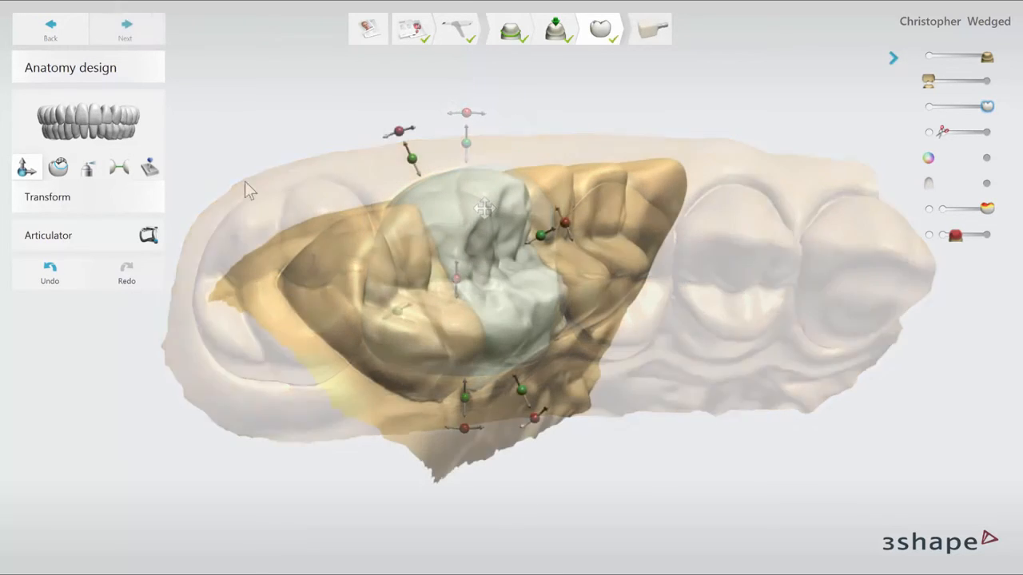
Morph the crown's outer surface and cusp with a radius of 2.30 mm
click(58, 167)
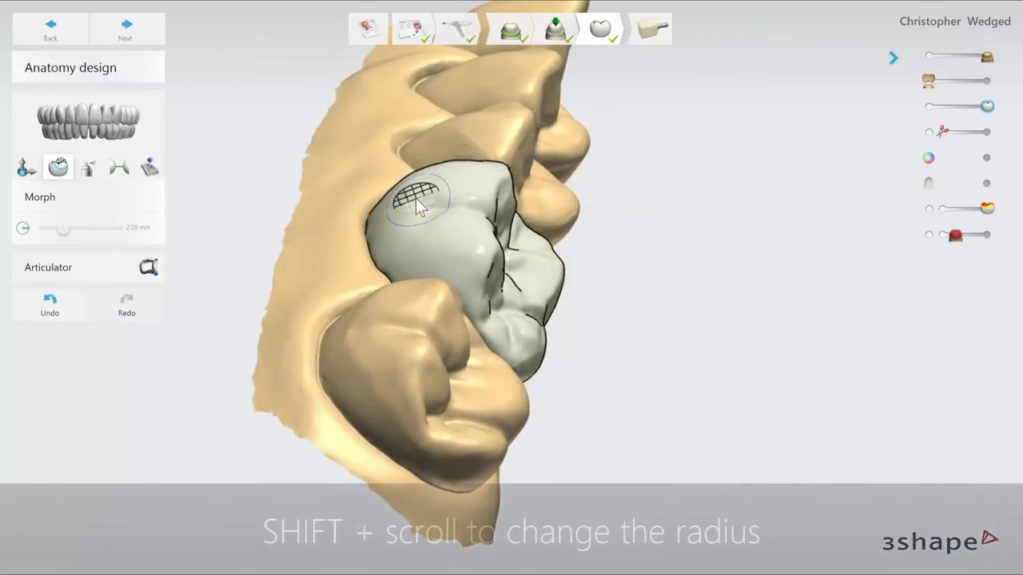
shift+scroll(416, 198, up, 10)
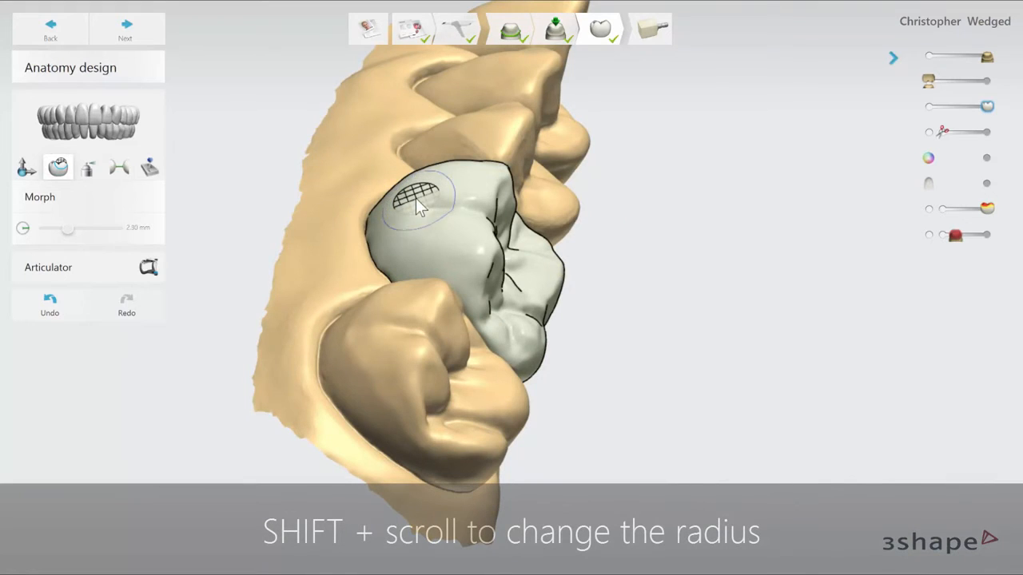
shift+scroll(415, 206, down, 9)
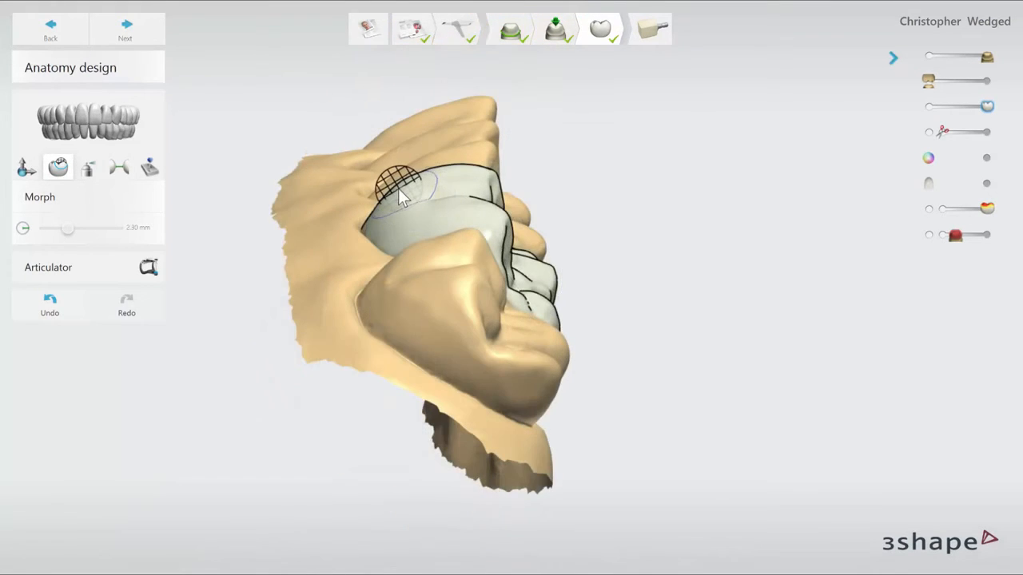
drag(403, 190, 421, 175)
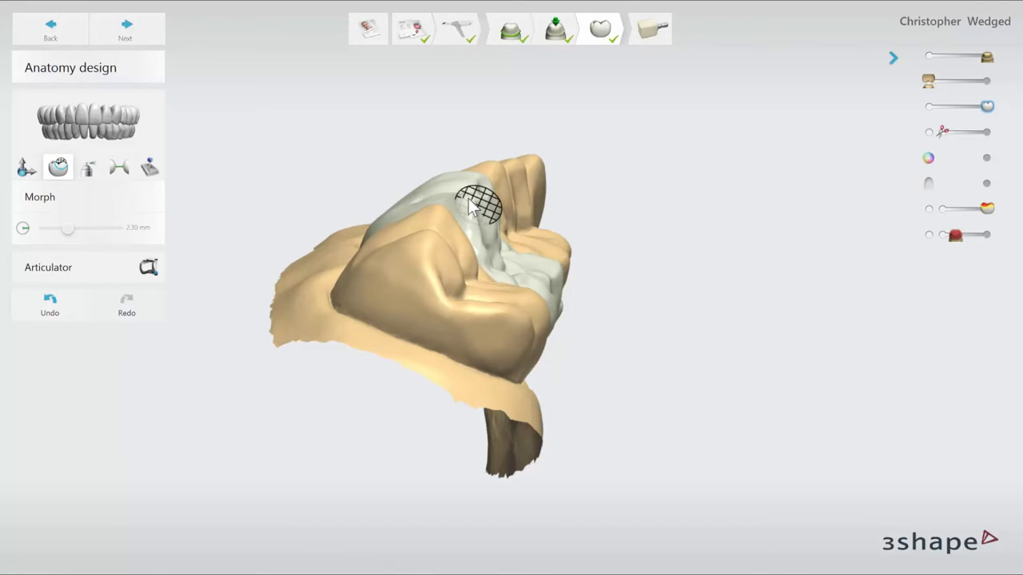
drag(471, 206, 489, 189)
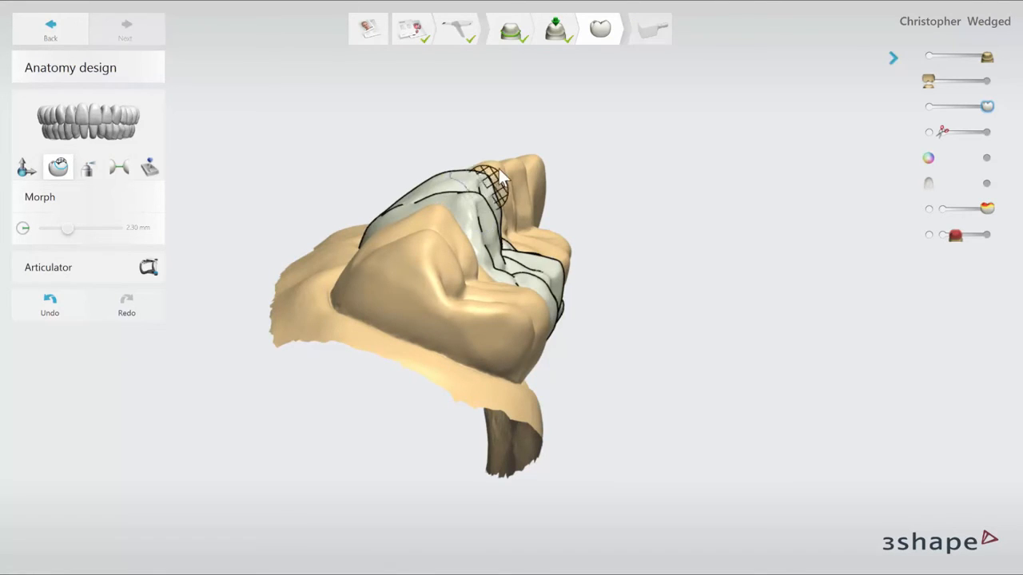
Add wax on the crown's side next to the rear molar and smooth it with the wax knife at a 1.00 mm radius
click(89, 170)
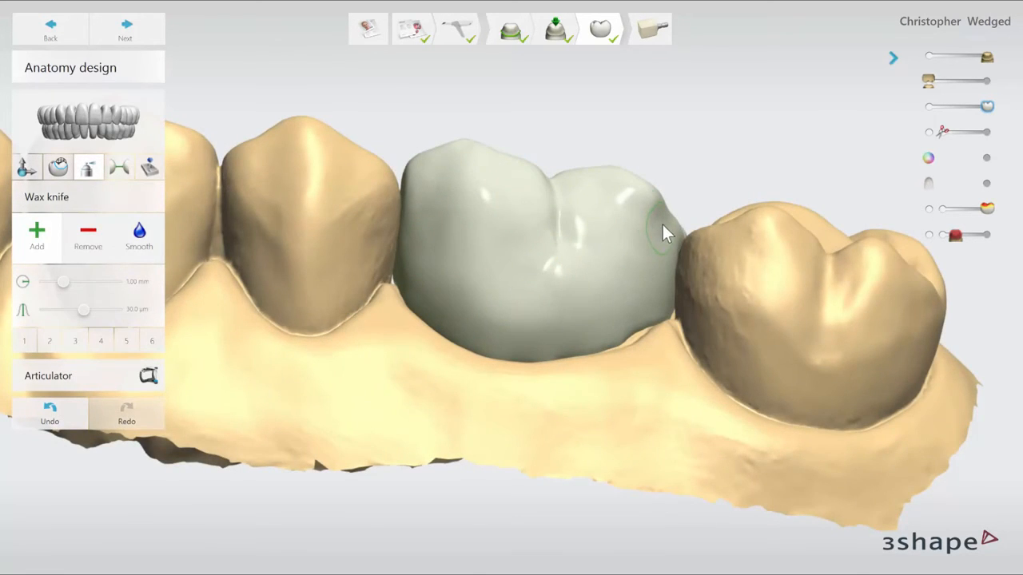
drag(663, 225, 669, 230)
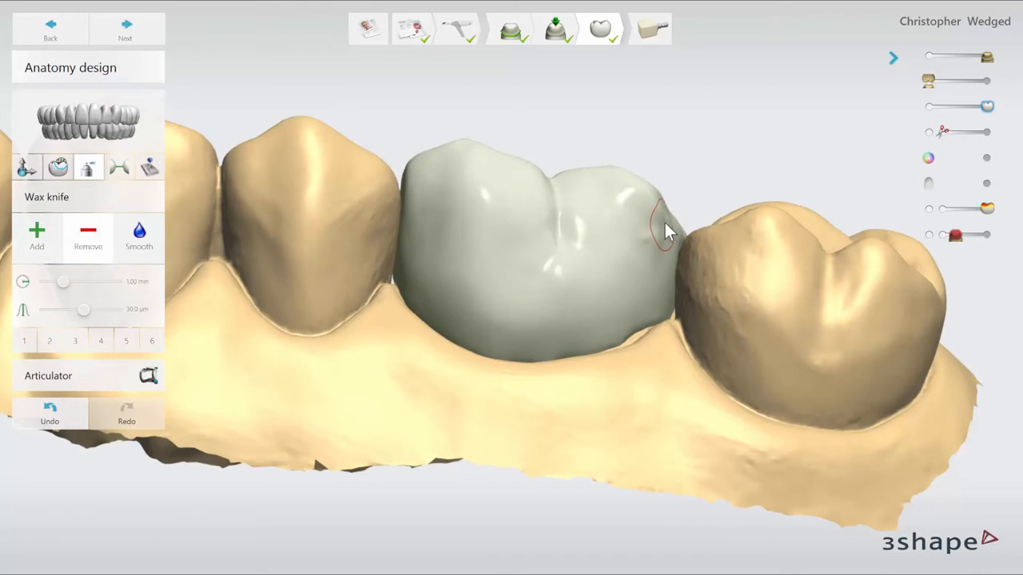
mouse_move(664, 235)
shift+mouse_down()
mouse_move(648, 238)
mouse_move(648, 208)
mouse_move(661, 200)
shift+mouse_up()
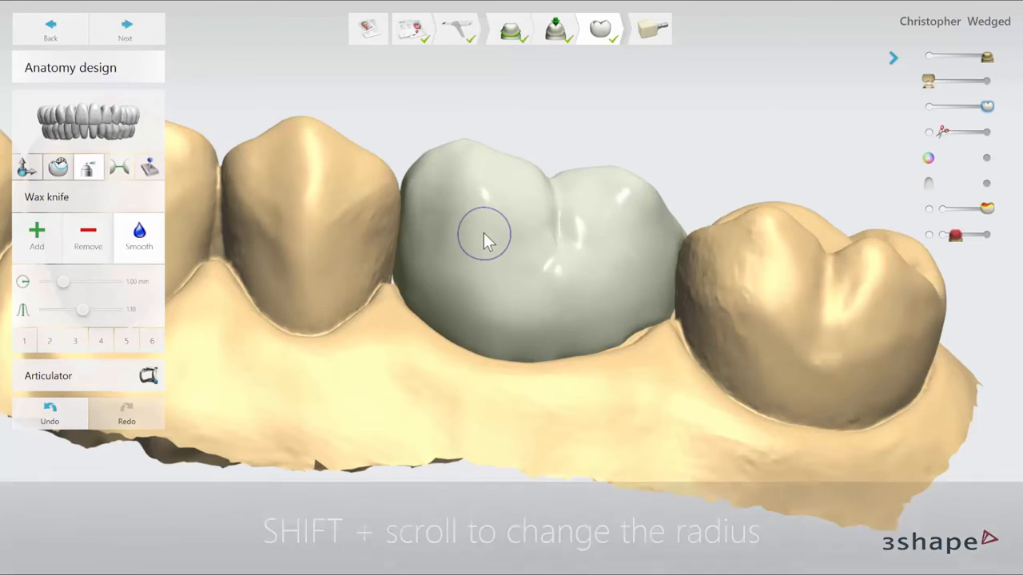
shift+scroll(483, 233, up, 1)
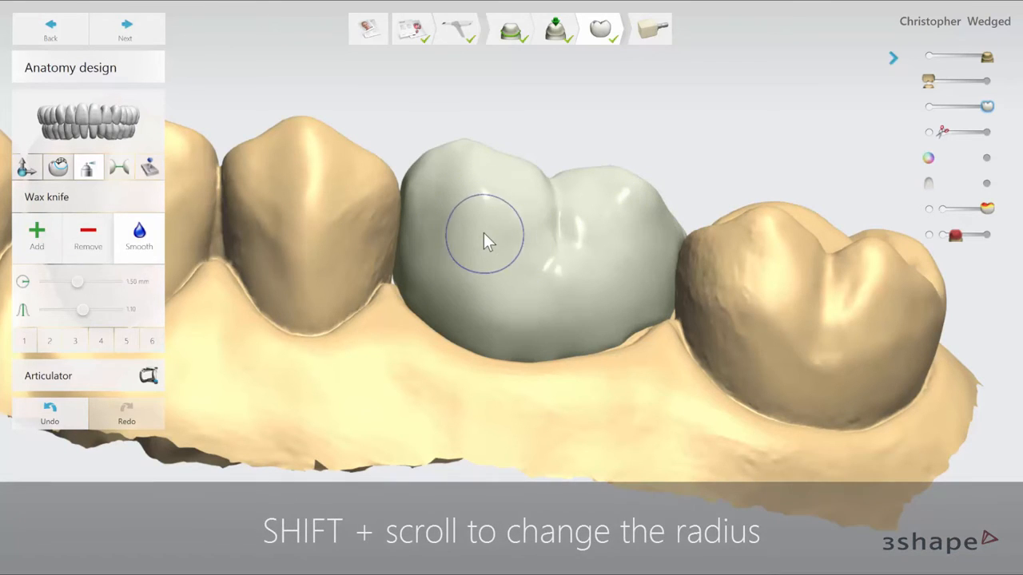
shift+scroll(483, 232, down, 1)
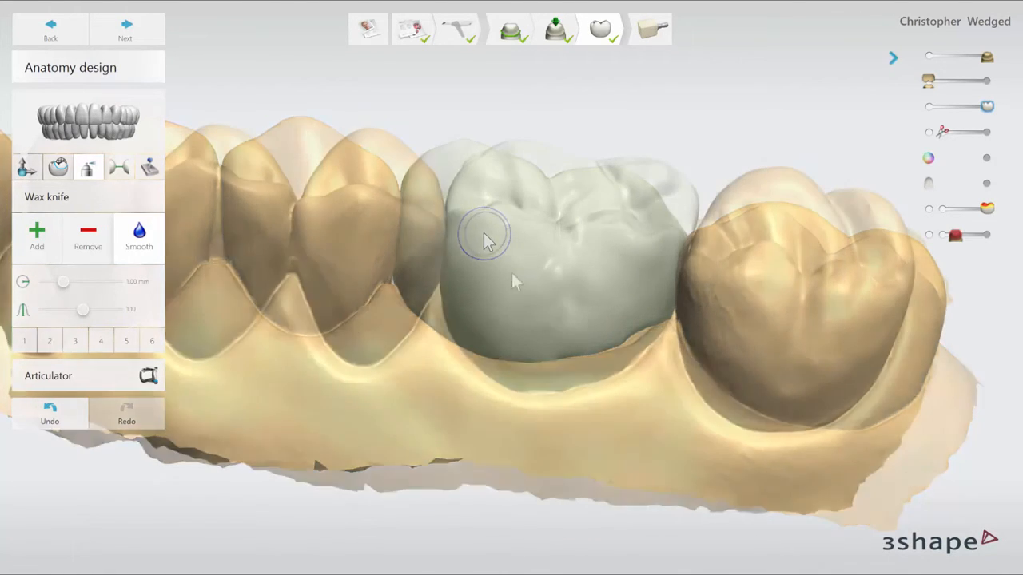
Adapt the crown's contacts with the adjacent teeth at 0.02 mm and the occlusal contact at 0.1 mm
click(124, 174)
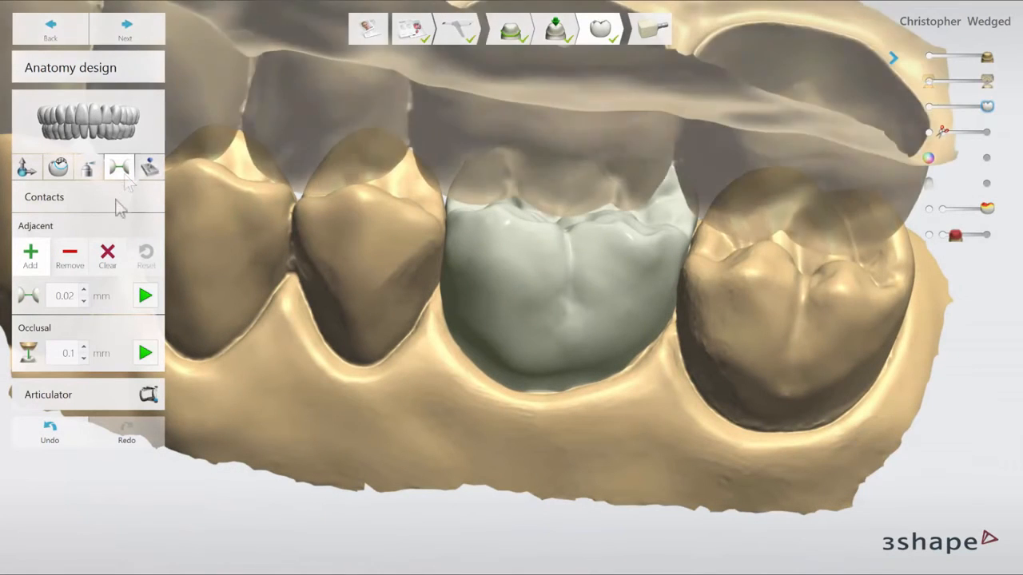
click(83, 291)
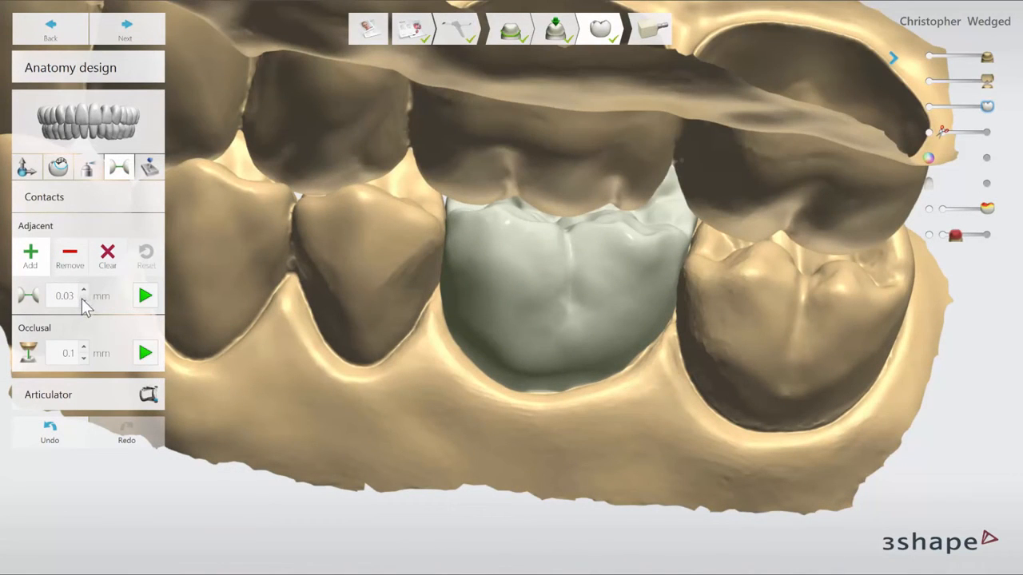
click(83, 301)
click(84, 348)
click(145, 297)
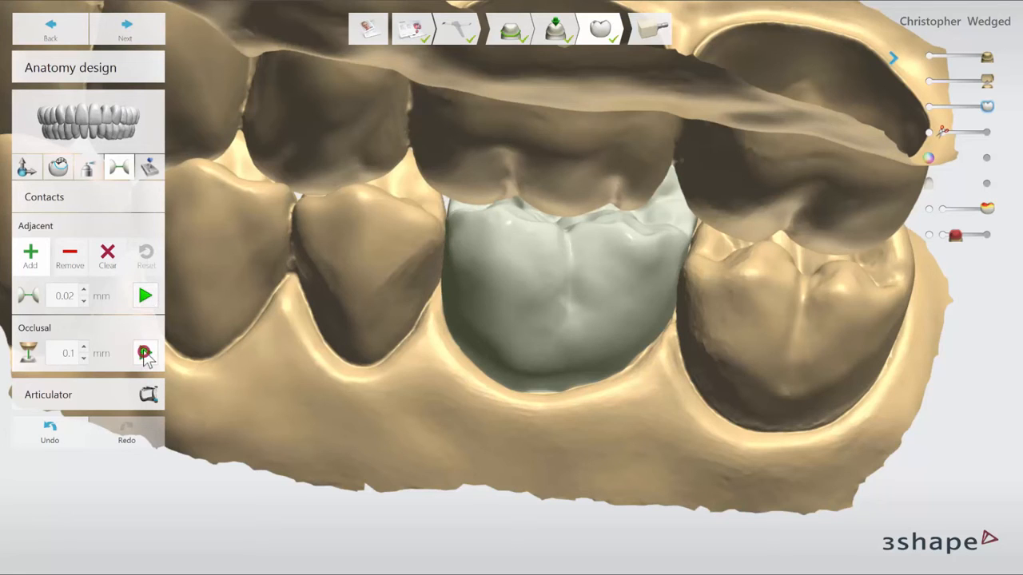
click(145, 354)
click(145, 354)
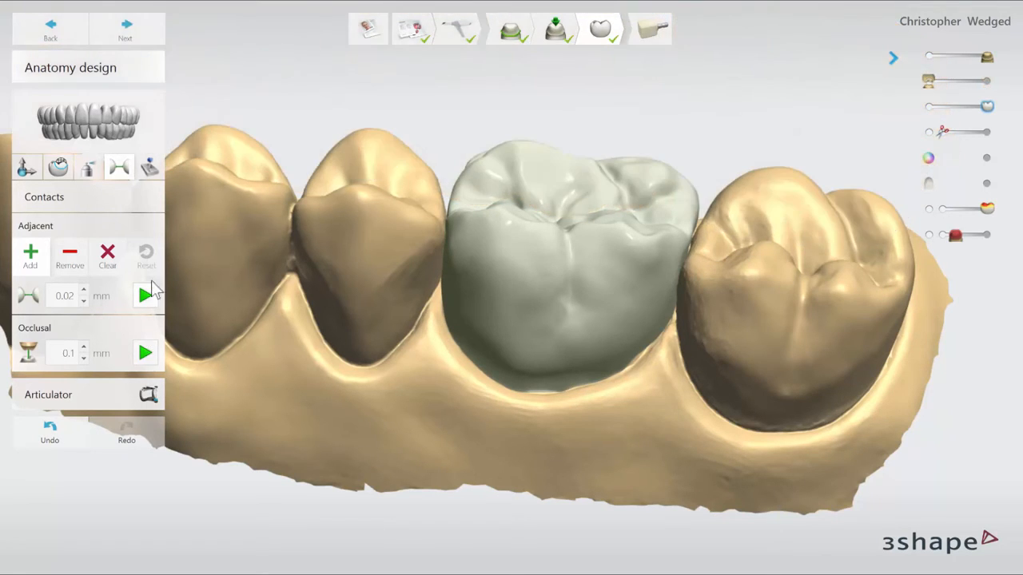
Enforce a minimum thickness of 1 mm on the crown with the automatic tools
click(151, 168)
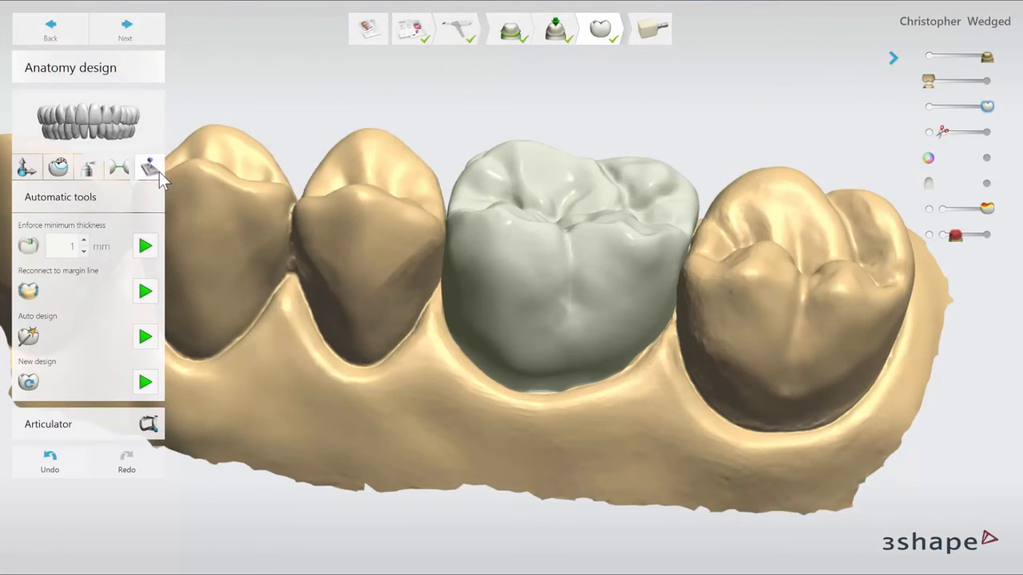
right_drag(224, 188, 227, 216)
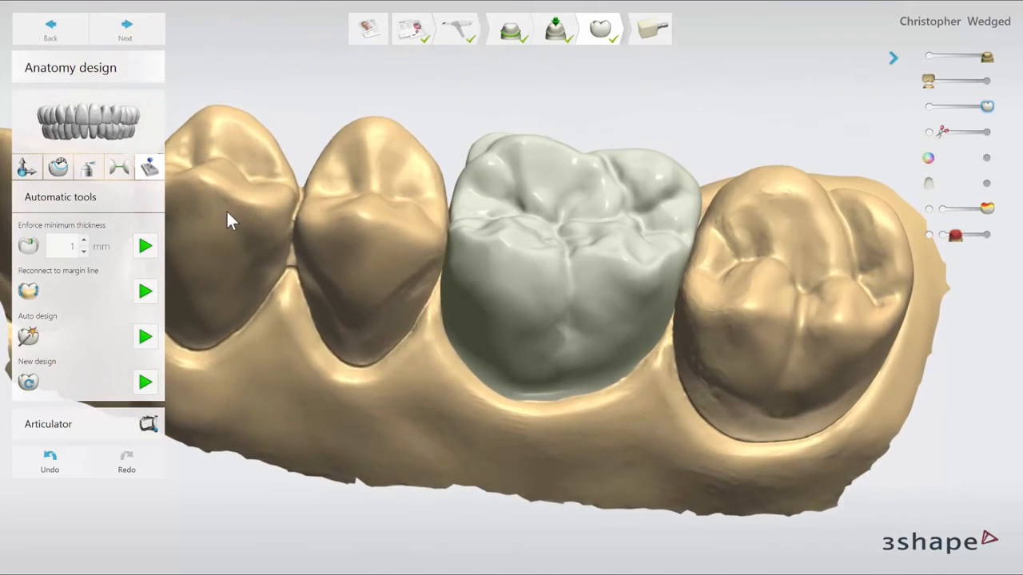
click(145, 245)
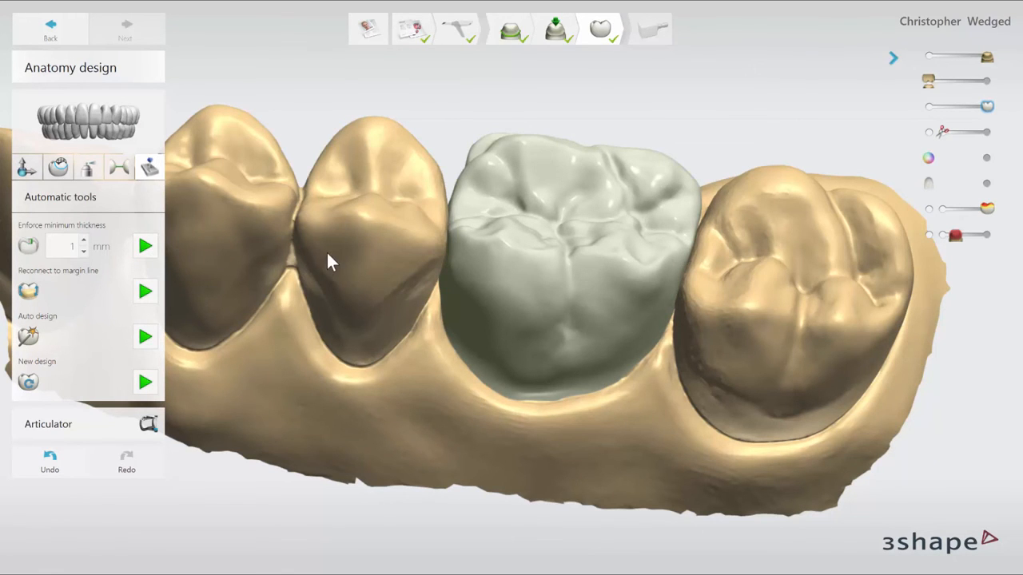
mouse_move(326, 251)
right_down()
mouse_move(311, 326)
mouse_move(332, 270)
right_up()
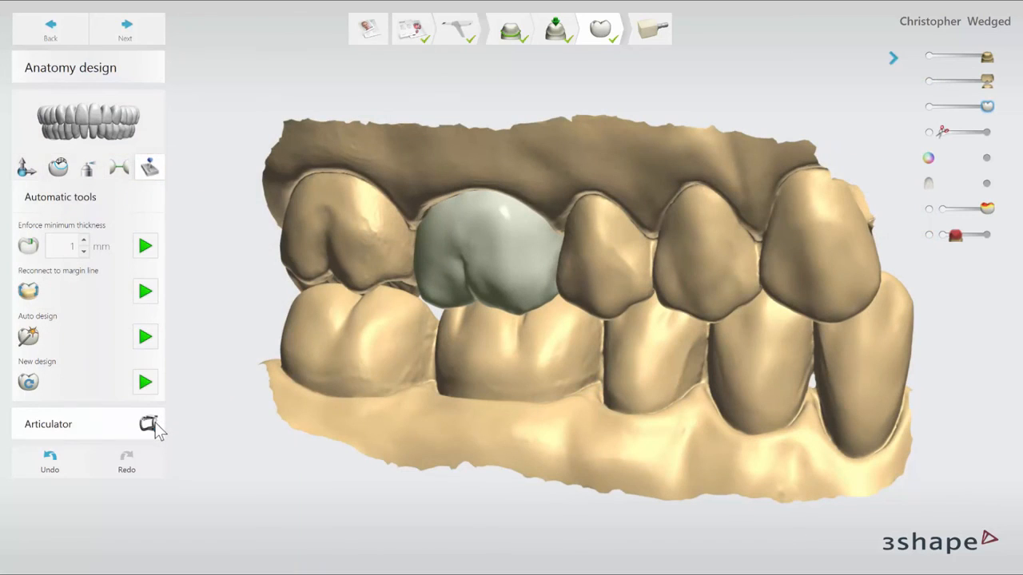
Run the articulation of both jaws in the virtual articulator and continue past the anatomy design
click(150, 425)
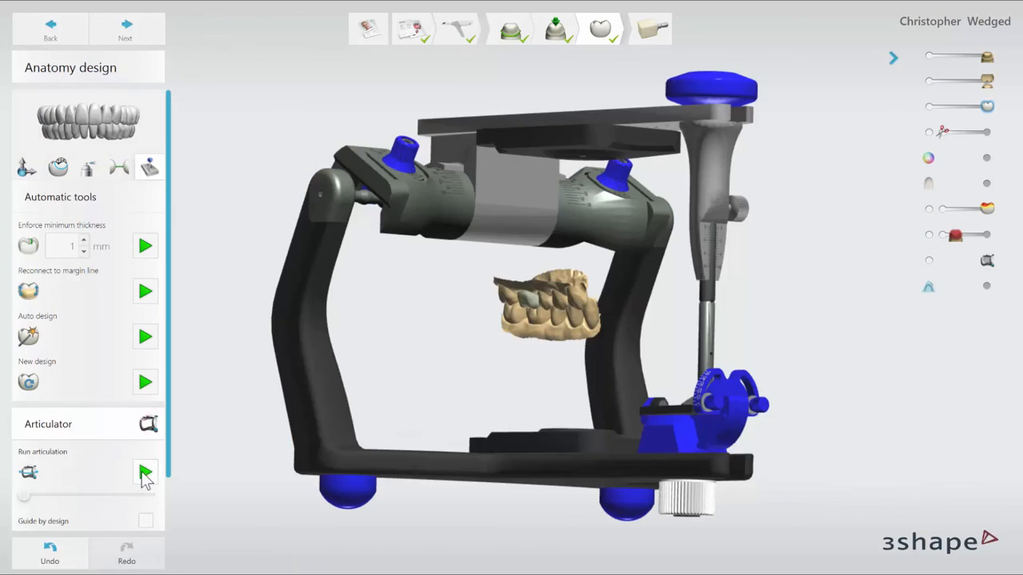
click(146, 473)
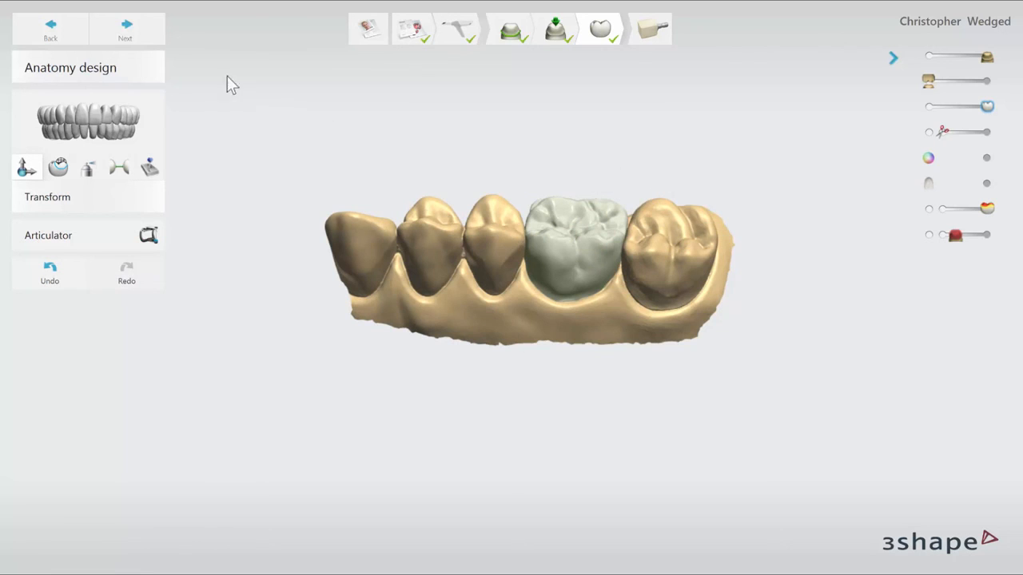
click(127, 37)
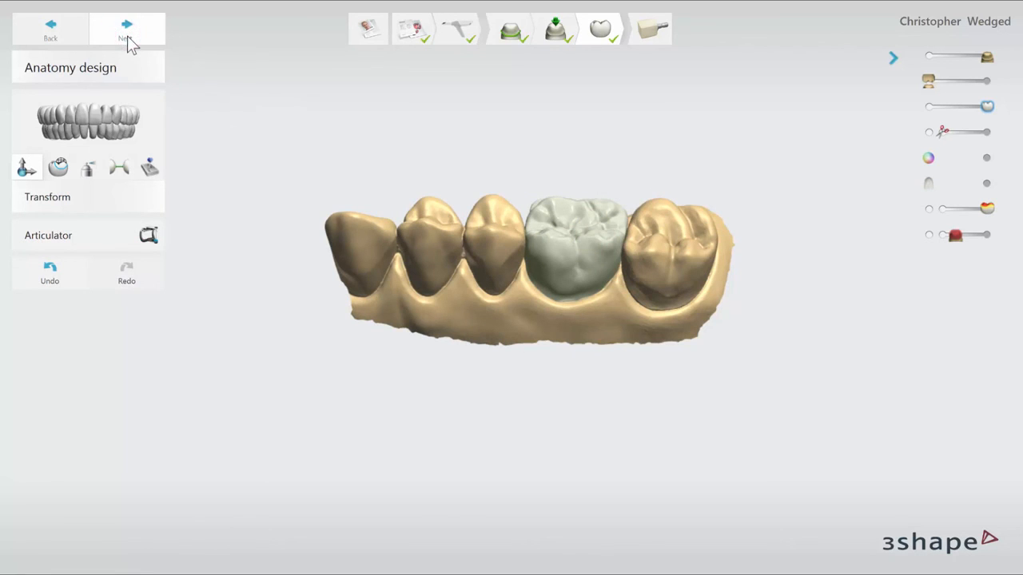